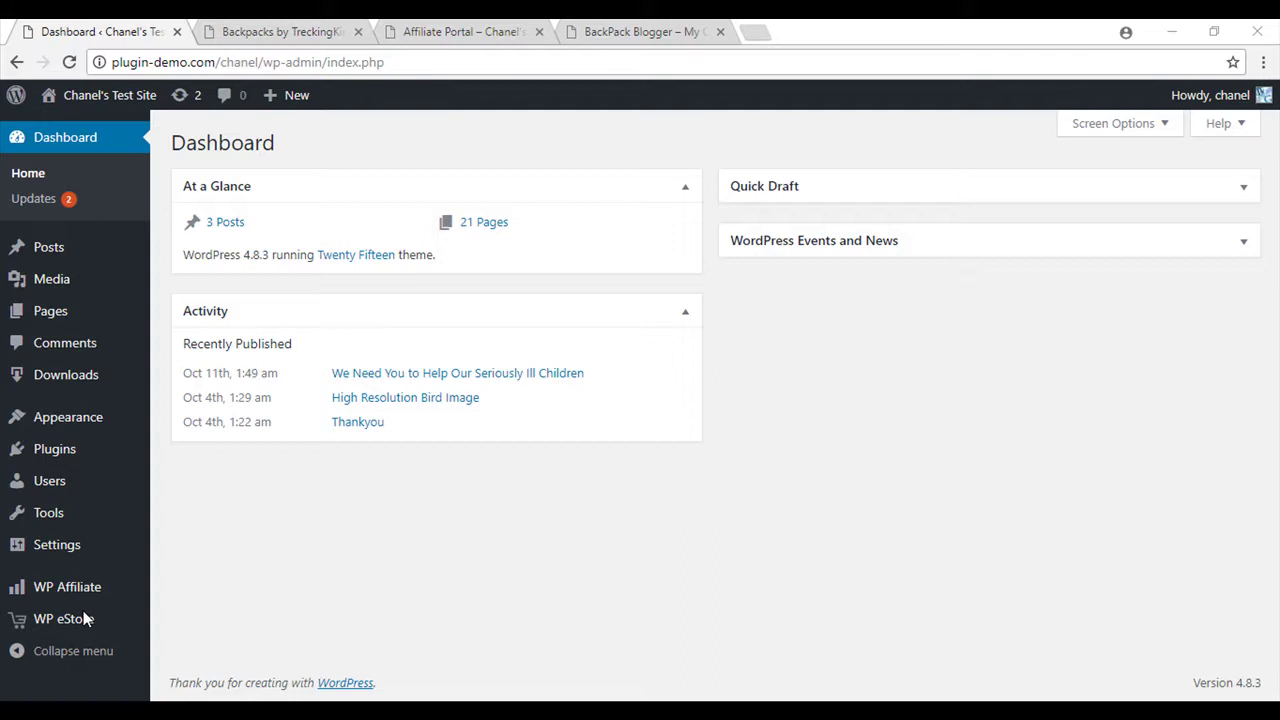
Review the grey backpack in WP eStore's product list and on its Backpacks by TreckingKing sales page.
mouse_move(85, 620)
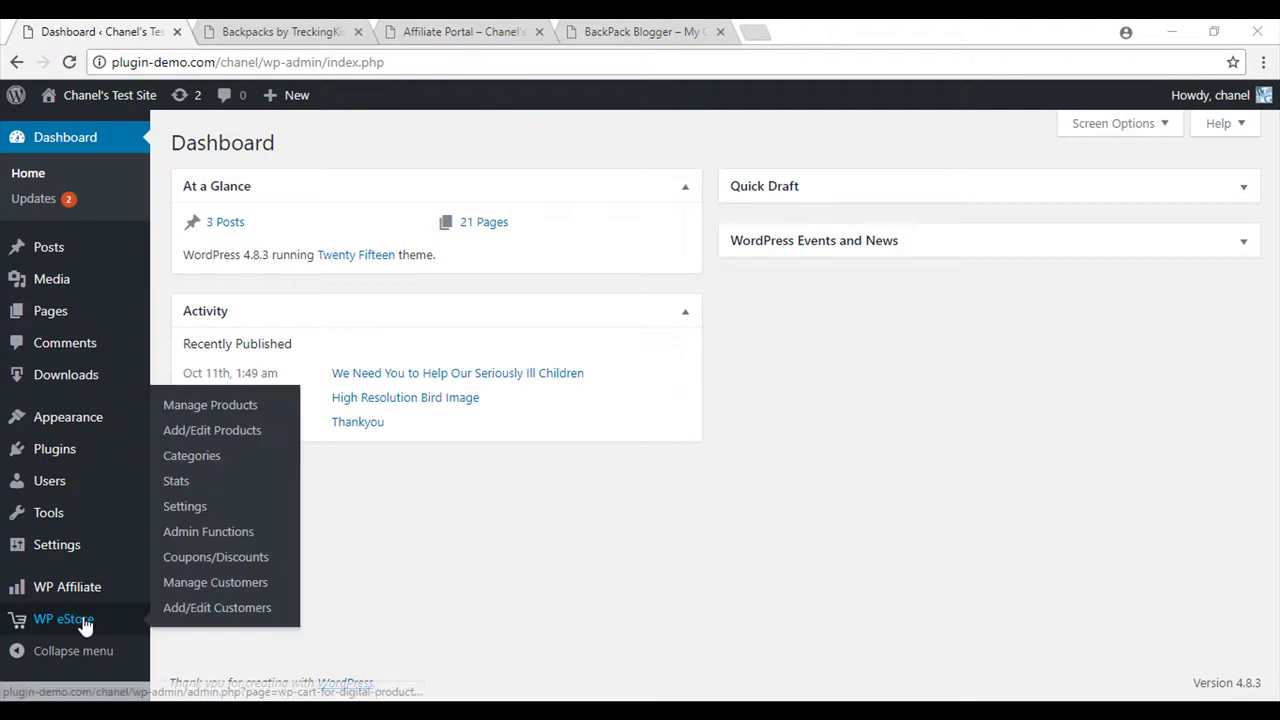
click(240, 405)
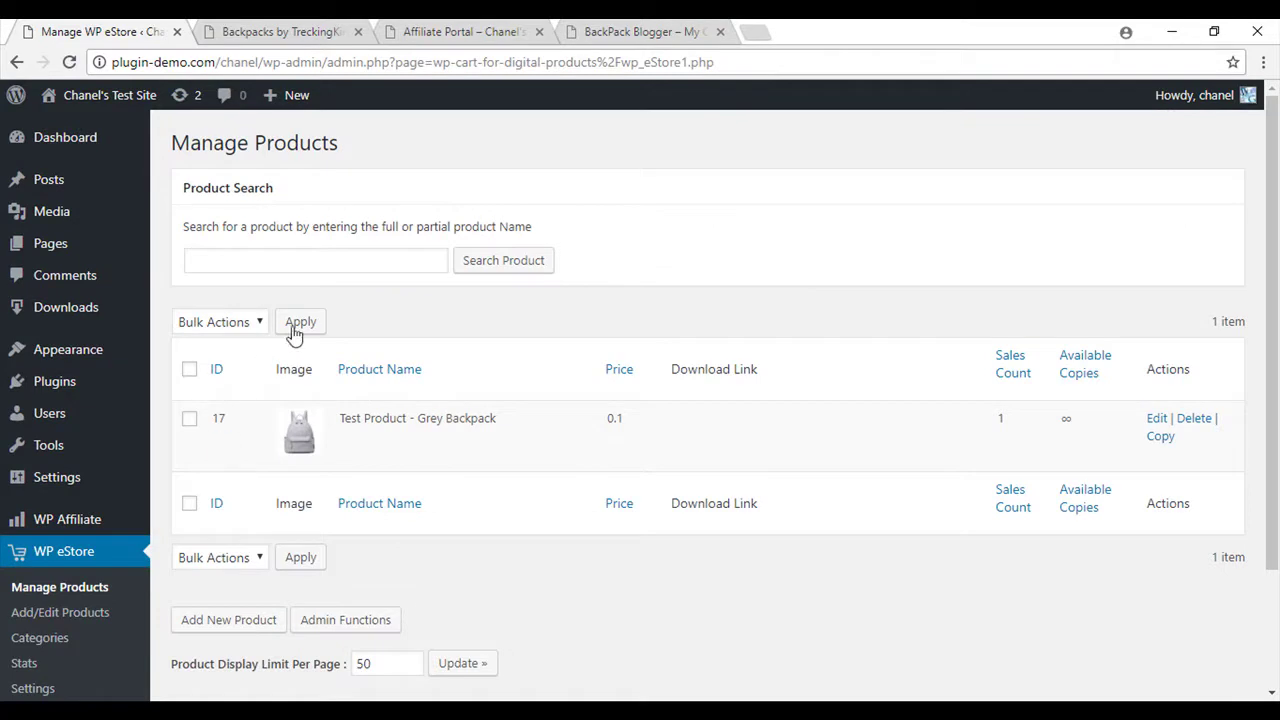
mouse_move(505, 474)
click(262, 32)
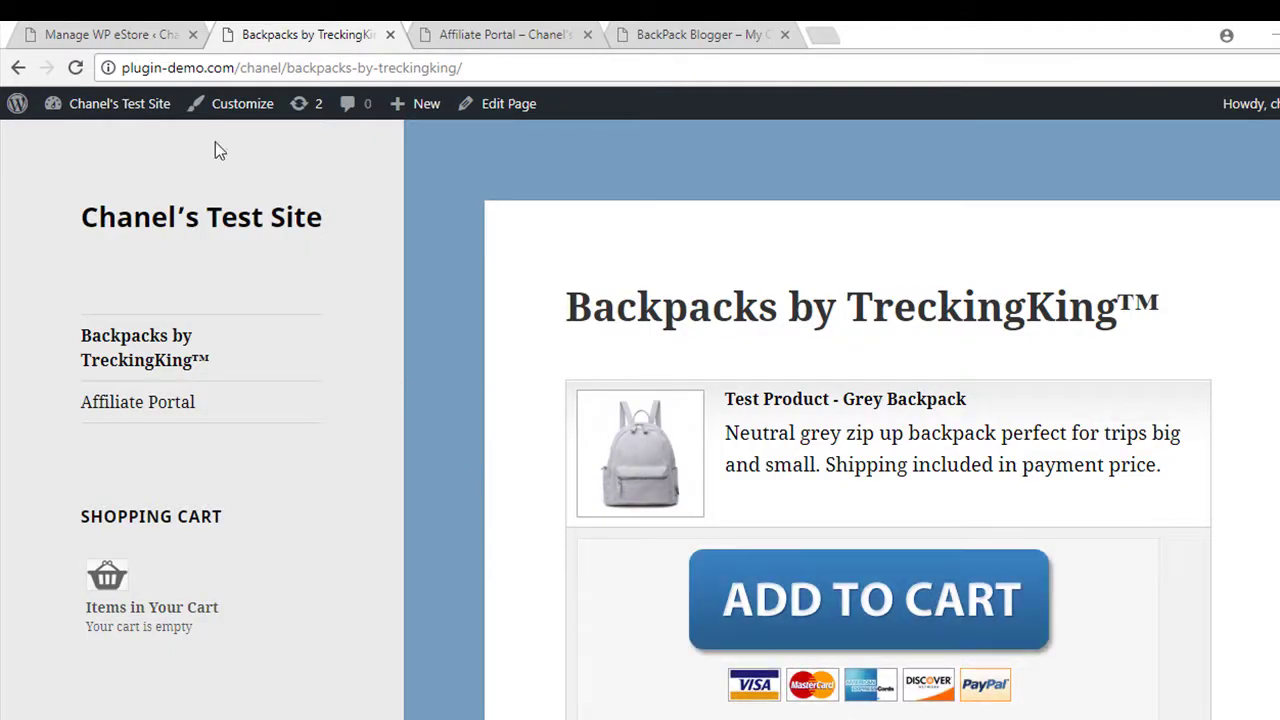
Return to the site admin and view the WP Affiliate banner ads for the grey backpack.
click(135, 30)
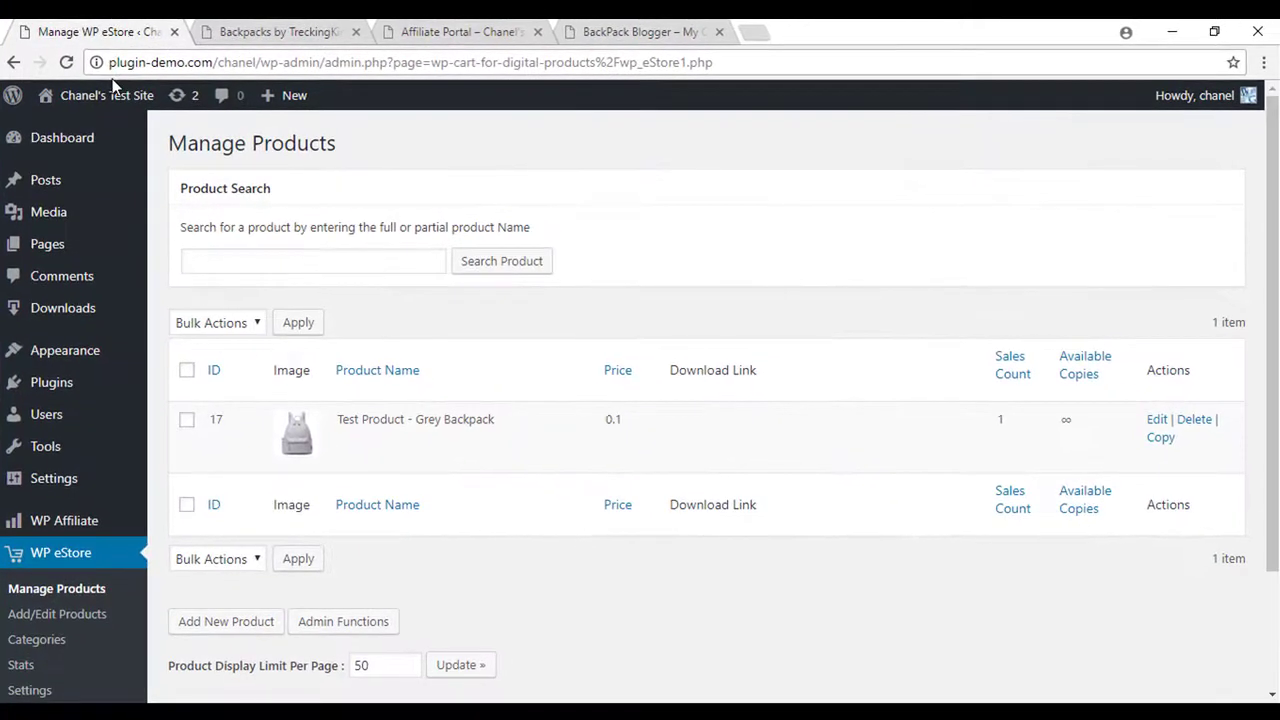
mouse_move(50, 533)
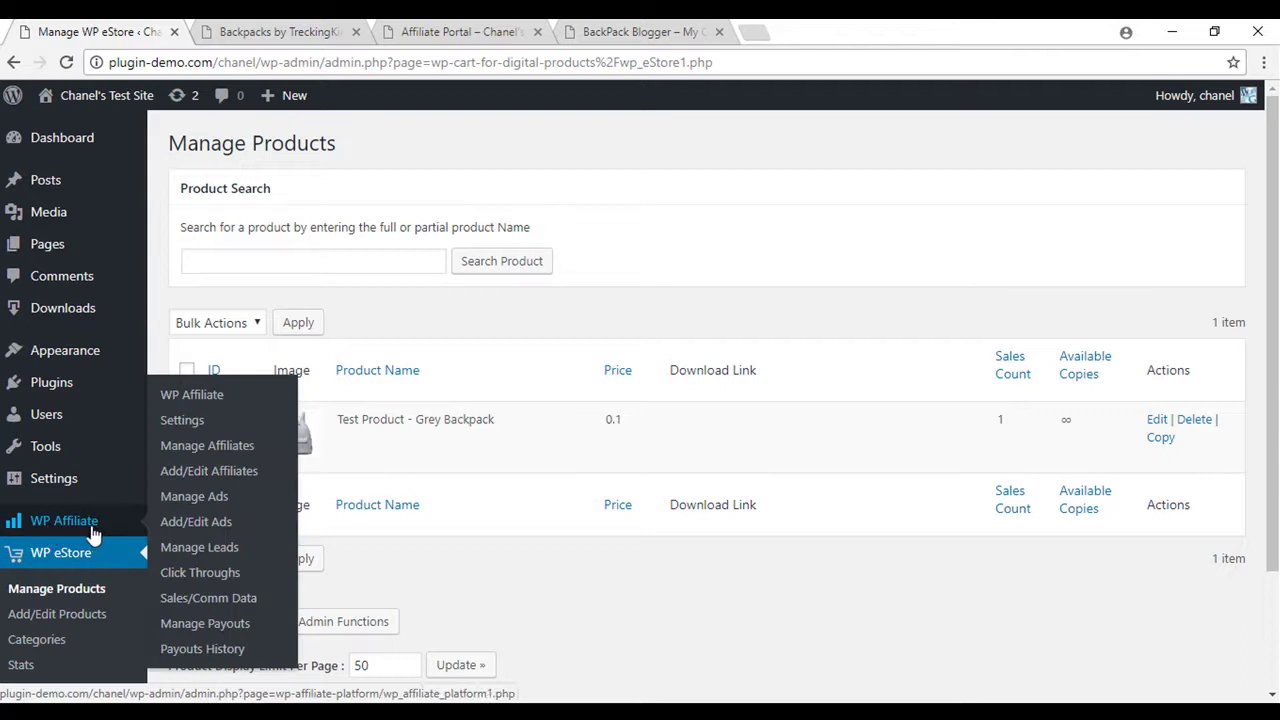
click(199, 497)
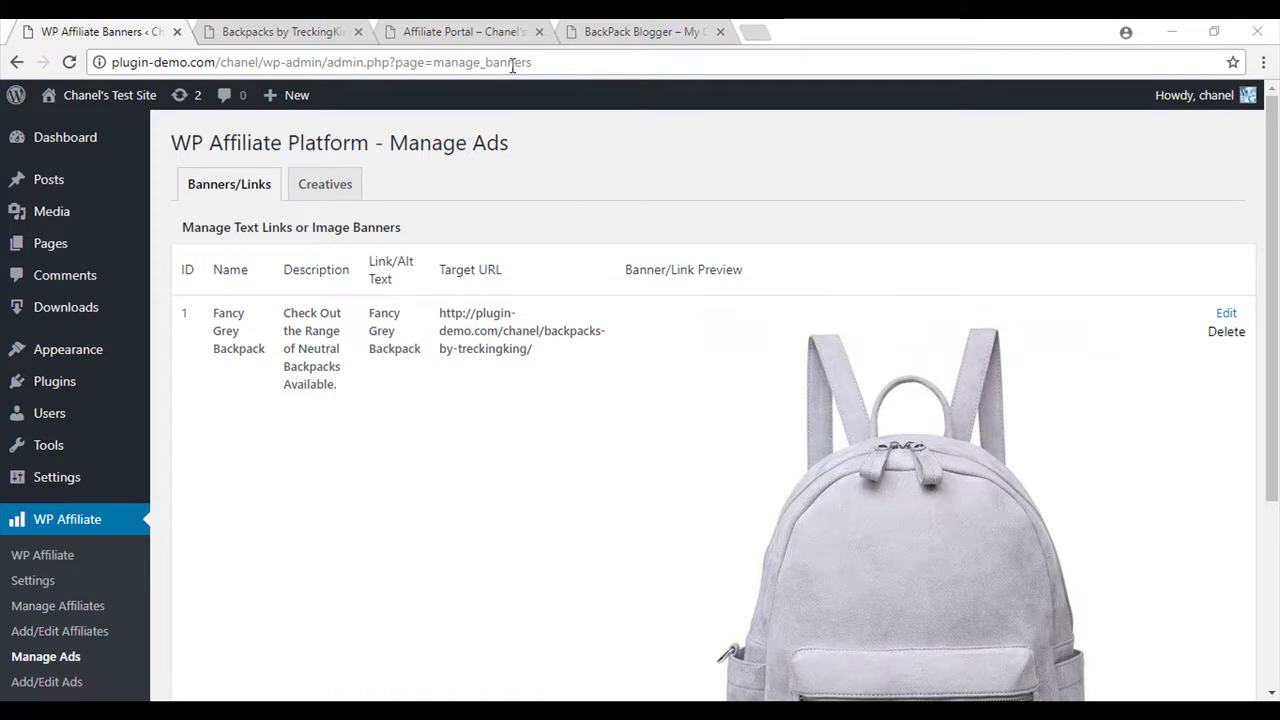
Show the Ads section of the Affiliate Portal and select the full Fancy Grey Backpack banner code.
click(500, 34)
scroll(700, 414, up, 6)
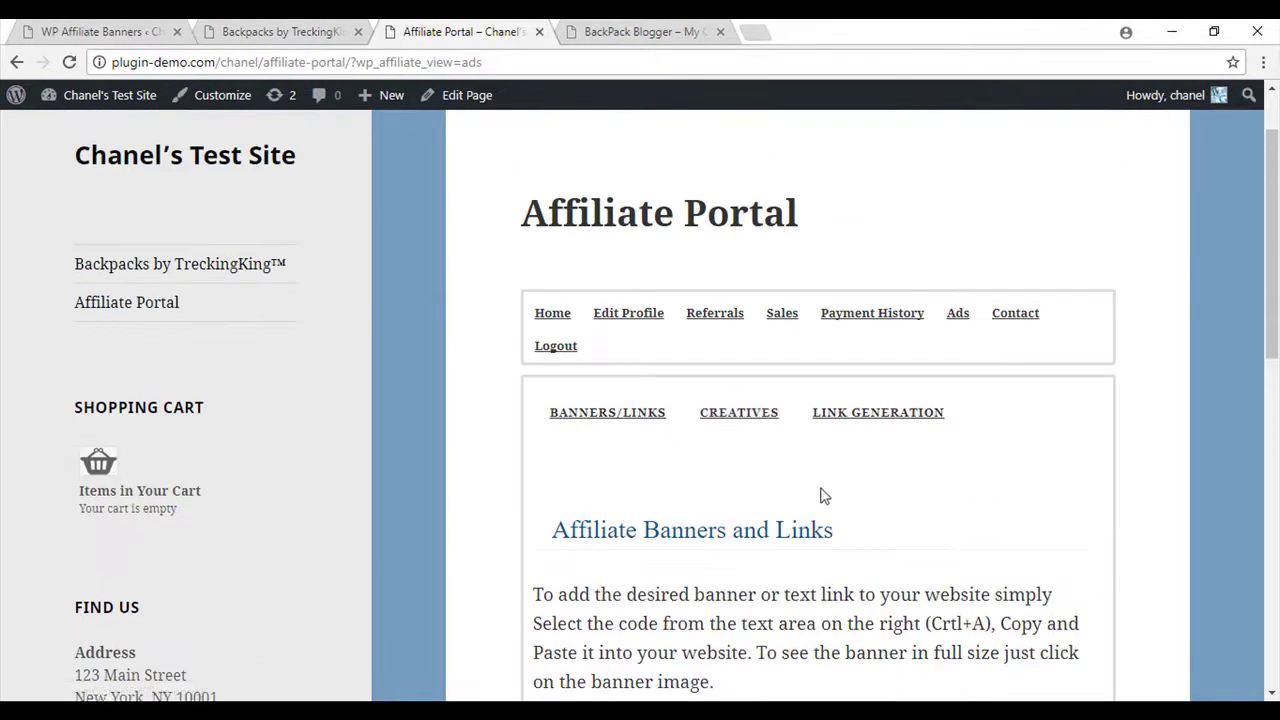
click(955, 315)
scroll(905, 440, down, 3)
scroll(900, 470, down, 4)
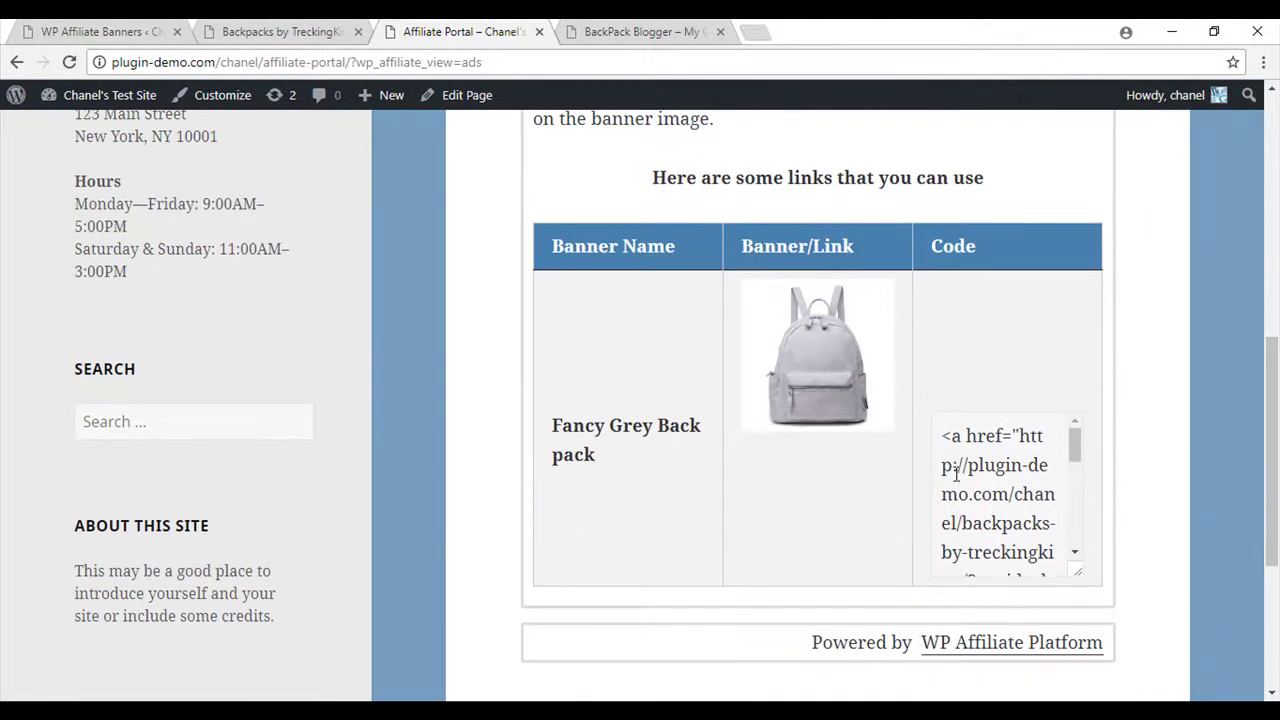
drag(941, 434, 1066, 636)
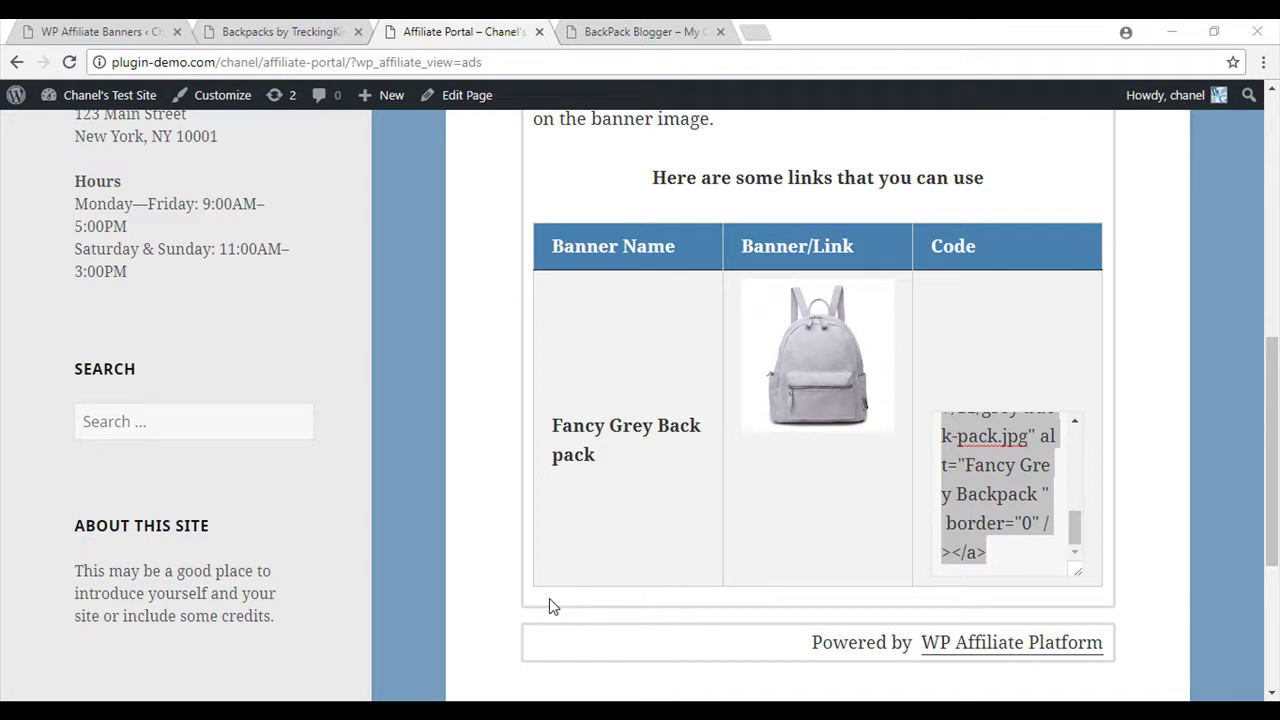
Follow the grey backpack affiliate banner in the BackPack Blogger post to the Backpacks by TreckingKing page.
click(585, 40)
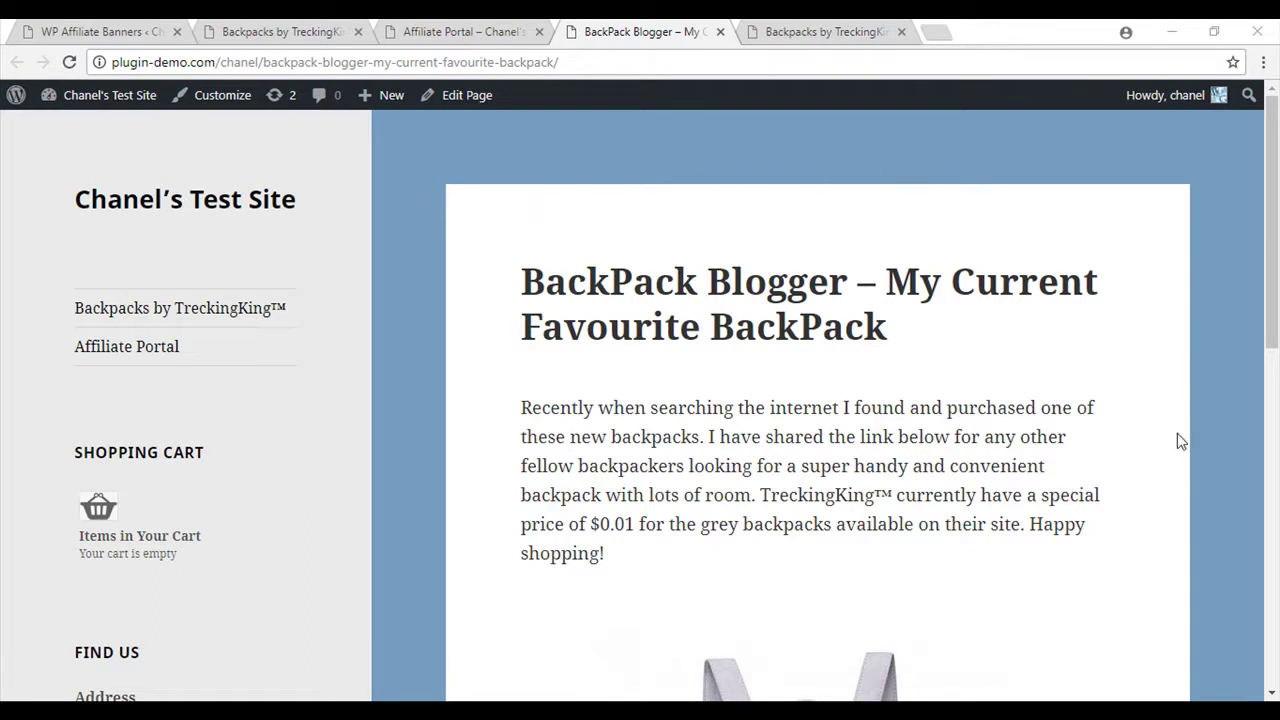
scroll(1180, 448, down, 2)
scroll(1178, 457, down, 2)
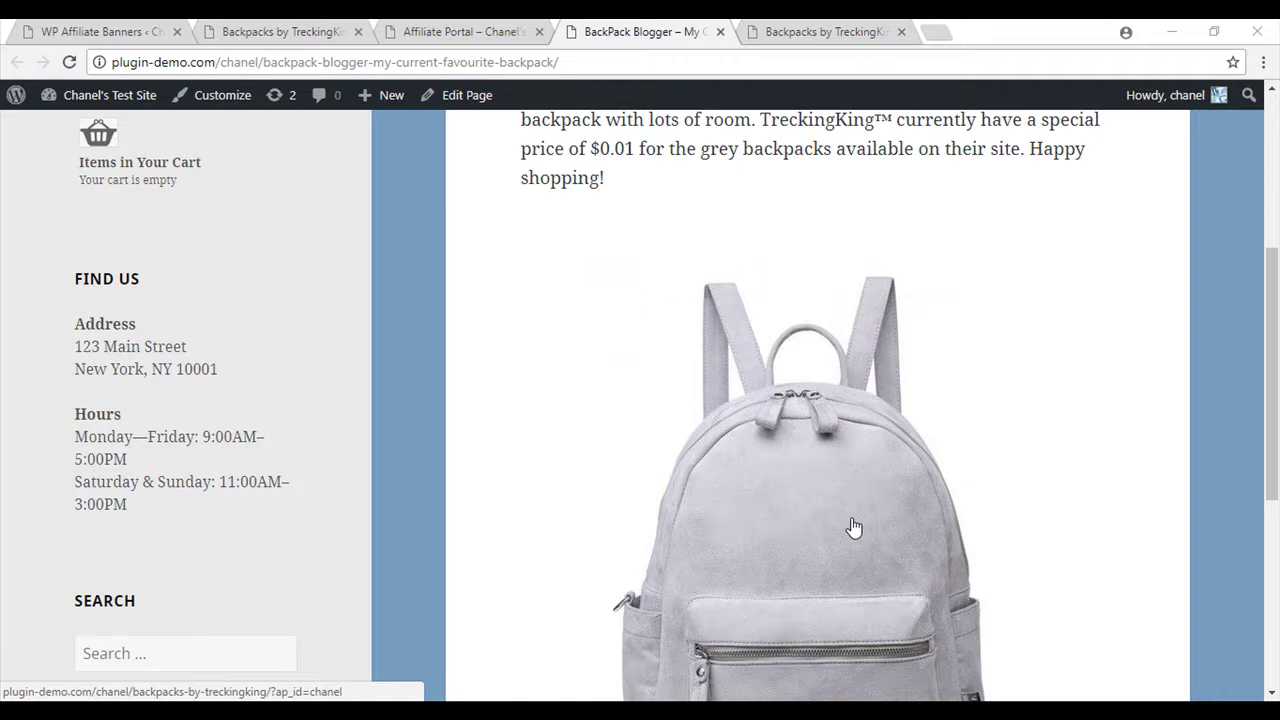
scroll(853, 527, down, 1)
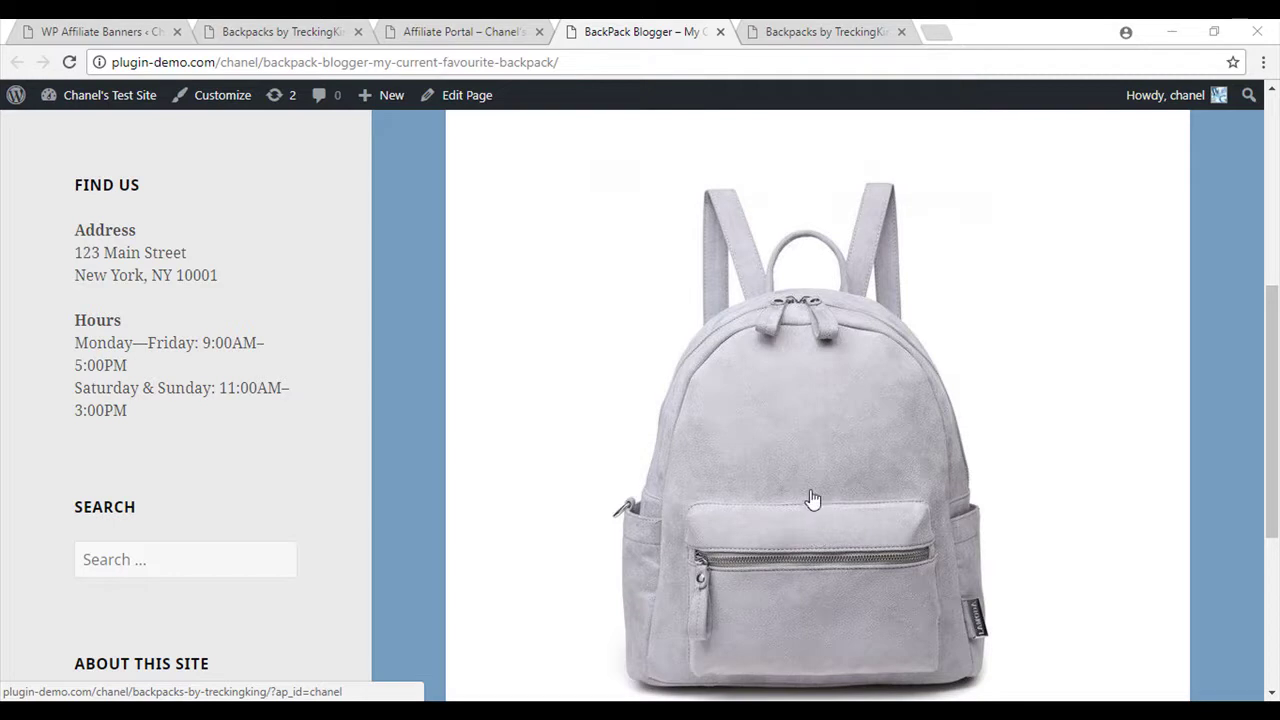
click(810, 455)
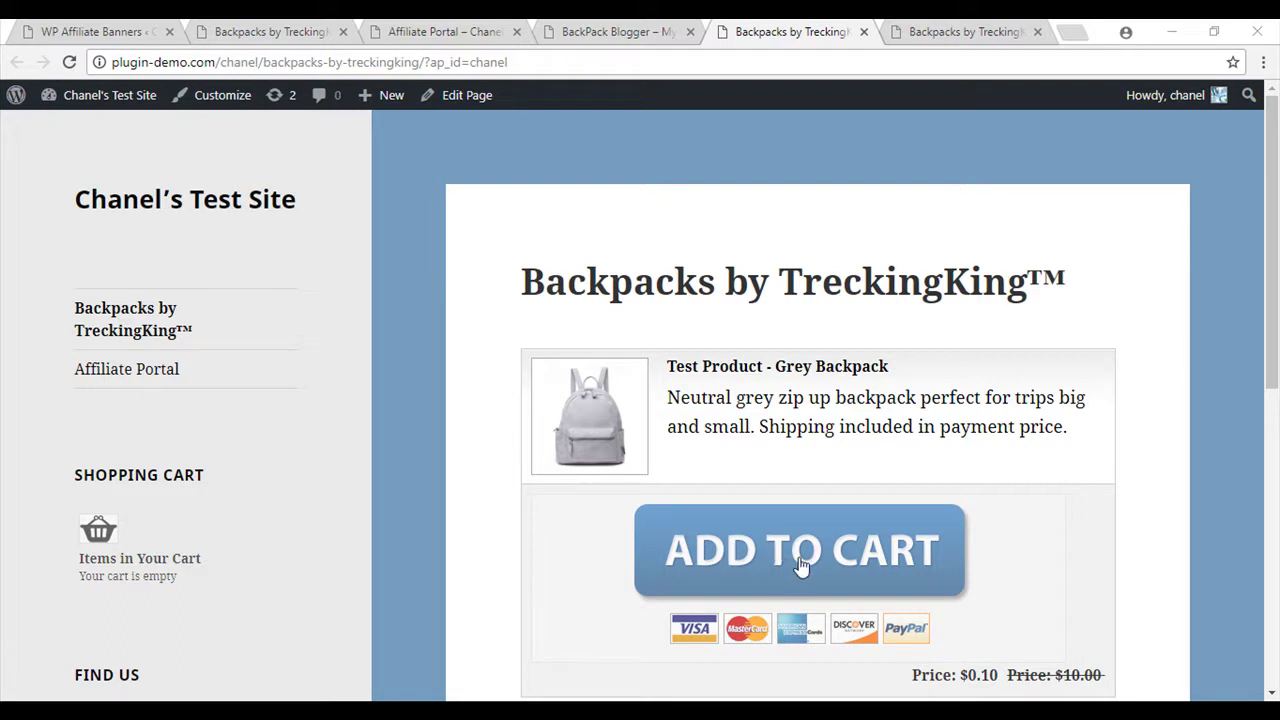
Add the grey backpack to the cart and pay for it through PayPal with the preselected payment method.
click(801, 565)
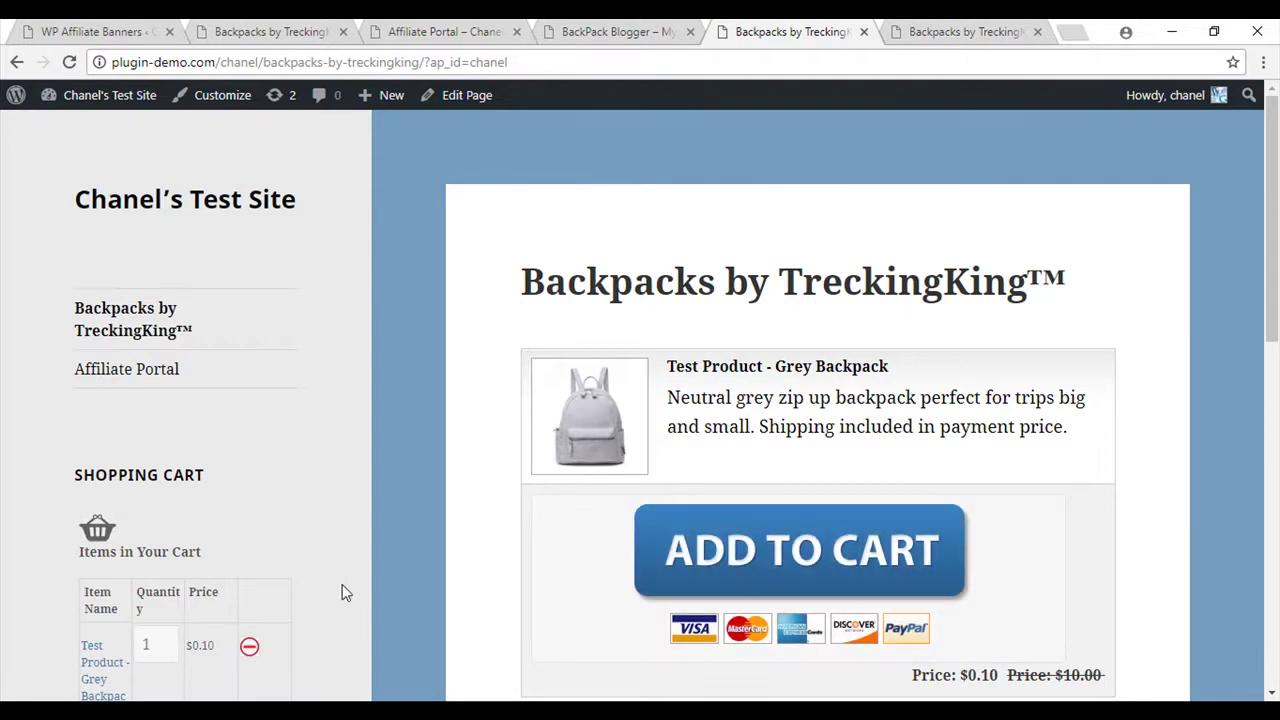
scroll(71, 586, down, 3)
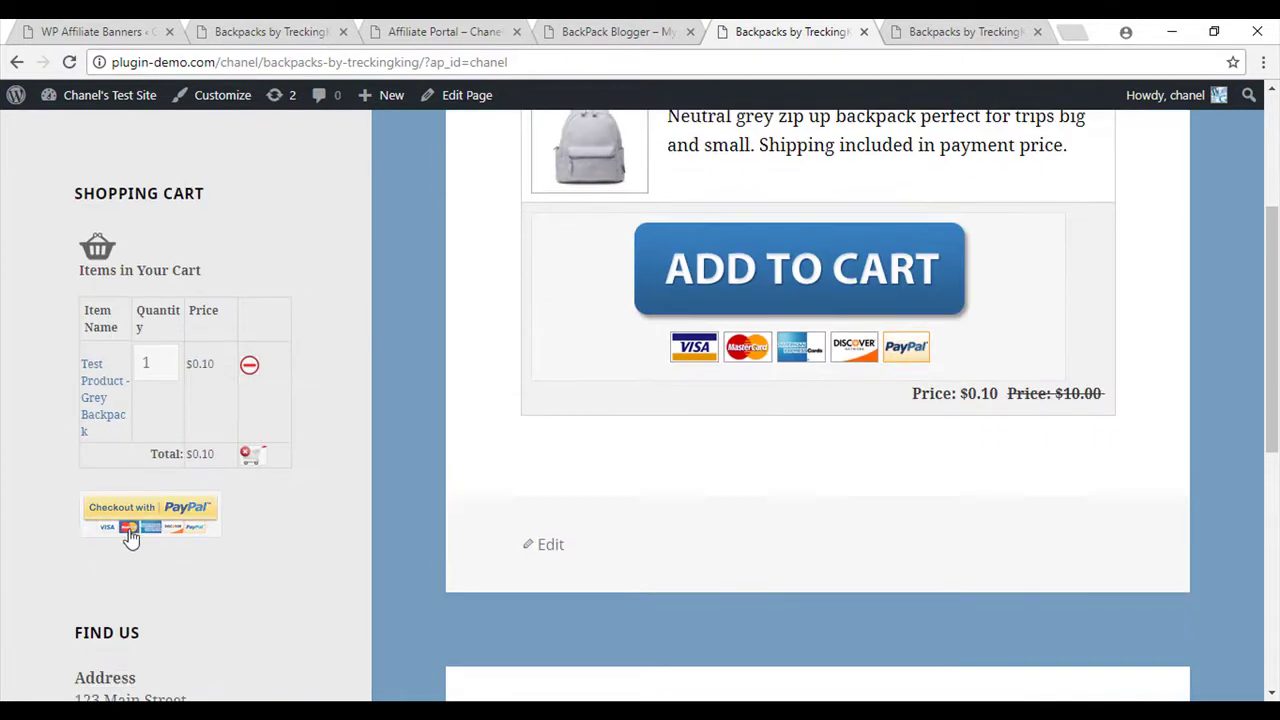
click(135, 531)
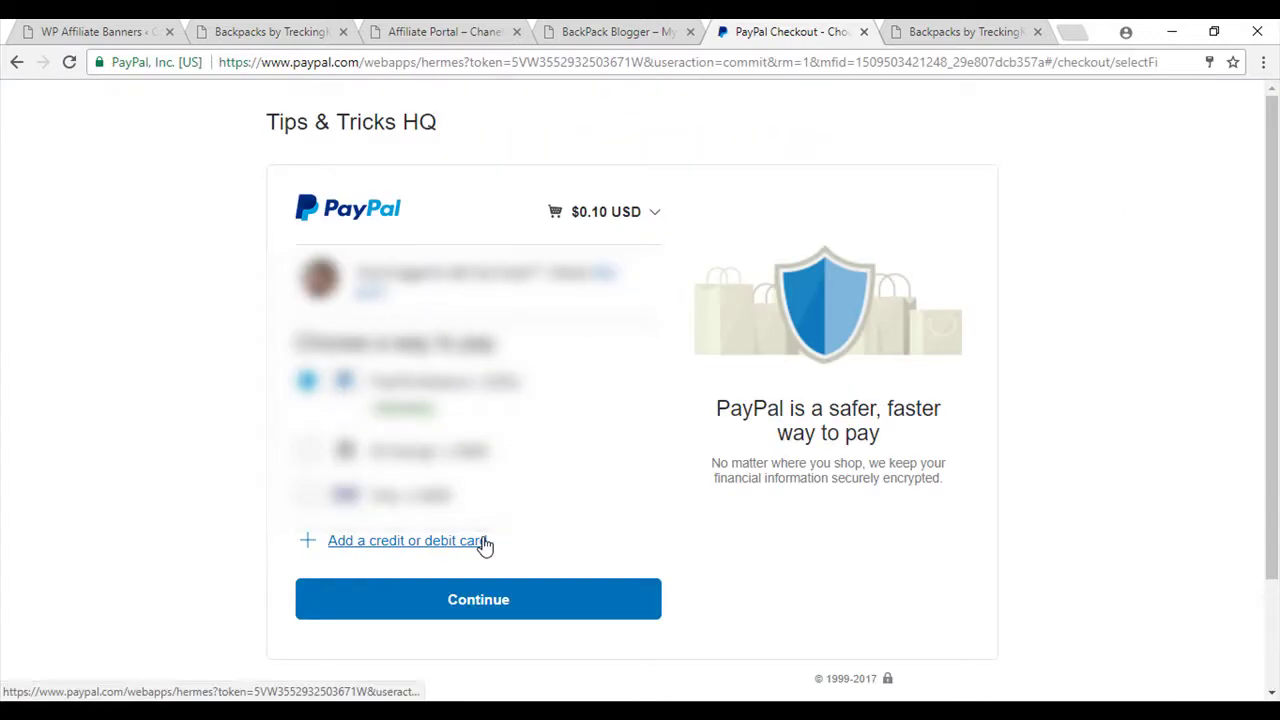
click(478, 600)
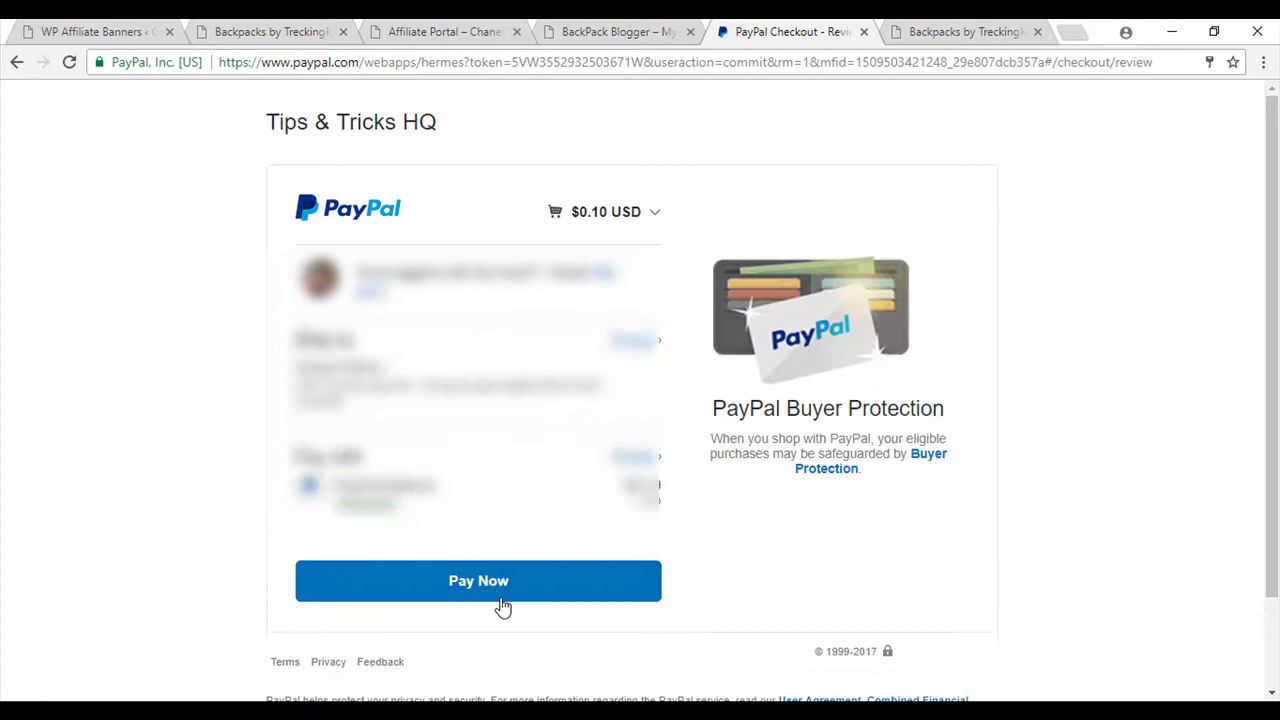
click(506, 592)
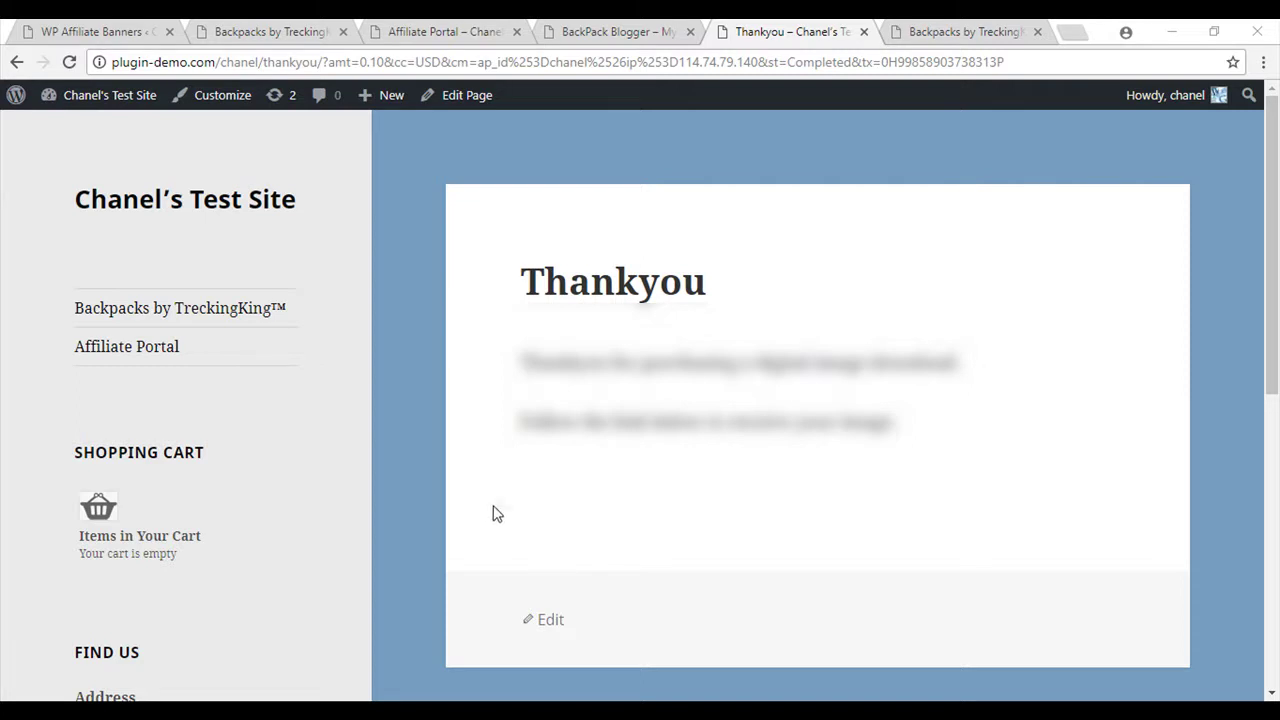
Check the WP Affiliate clickthrough data in the site admin, highlighting the first click record.
click(100, 32)
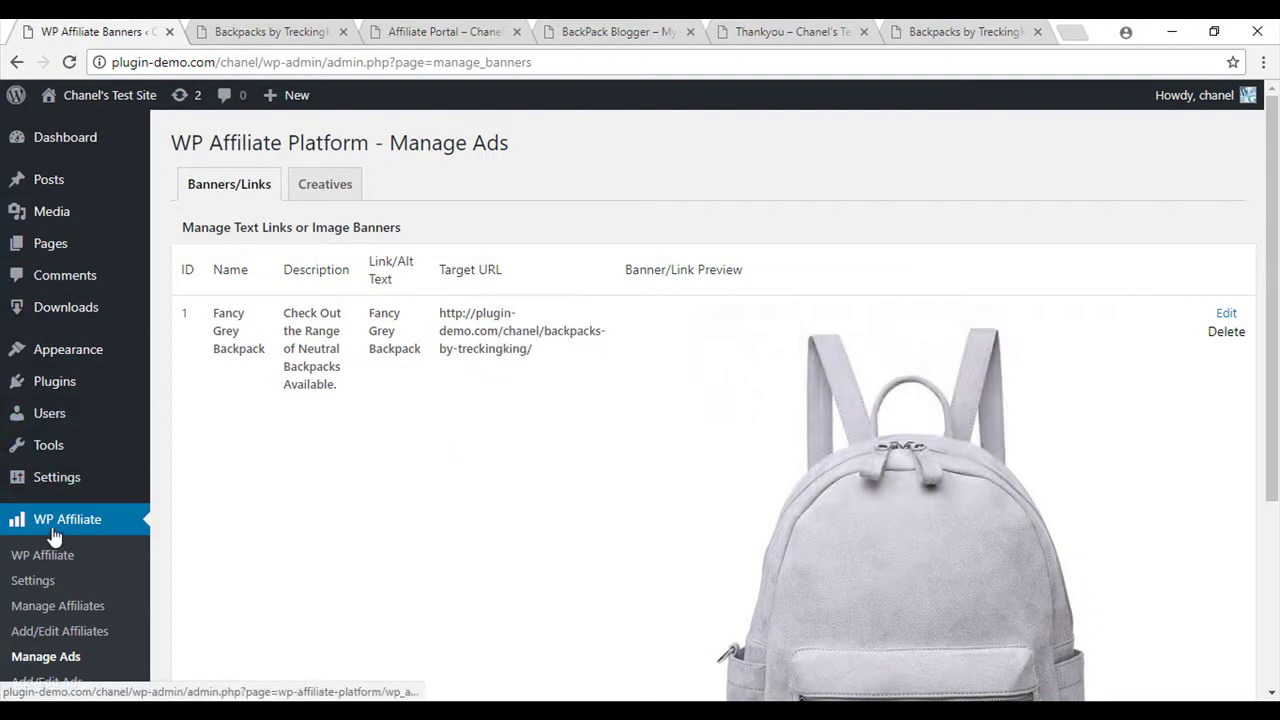
scroll(55, 560, down, 1)
scroll(54, 590, down, 1)
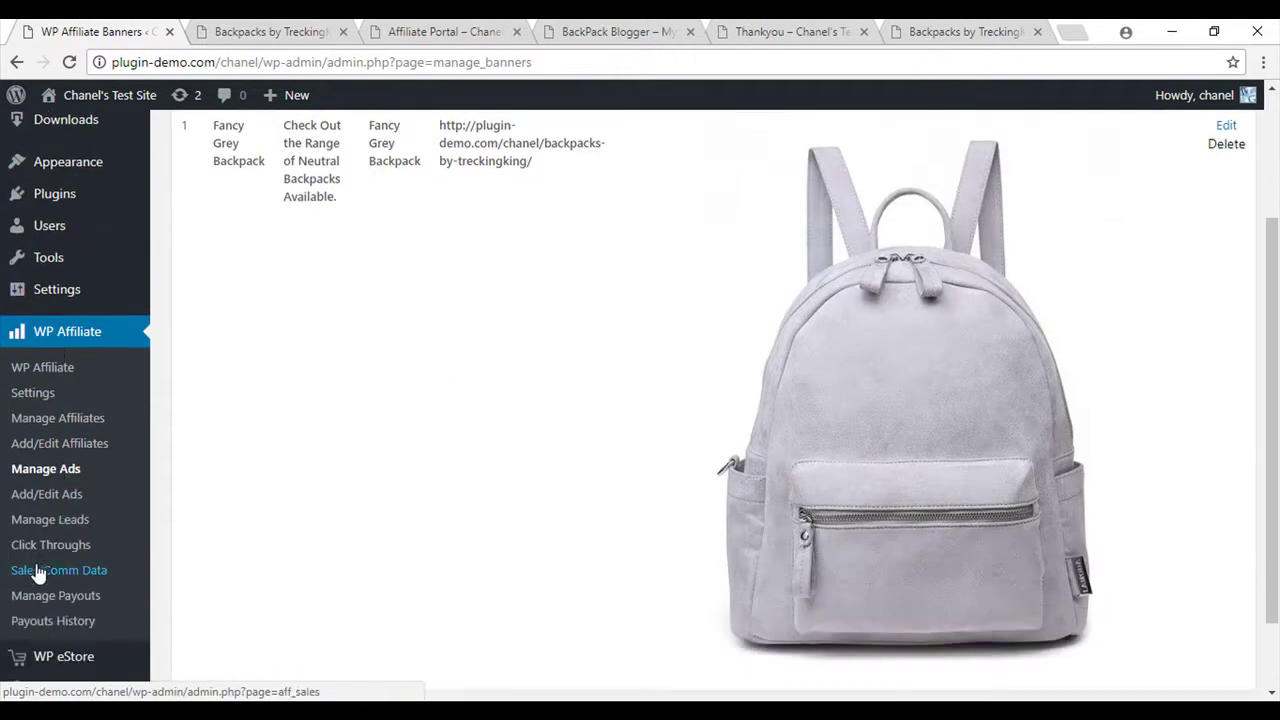
click(56, 556)
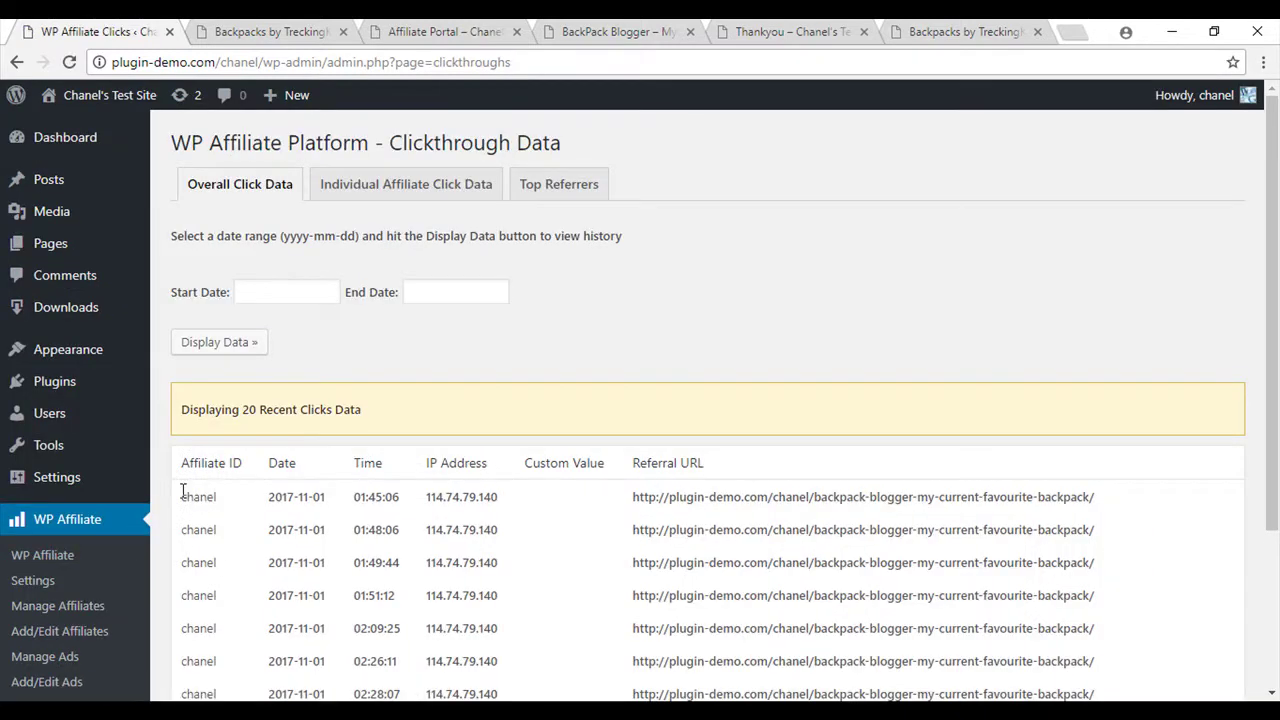
drag(182, 492, 517, 500)
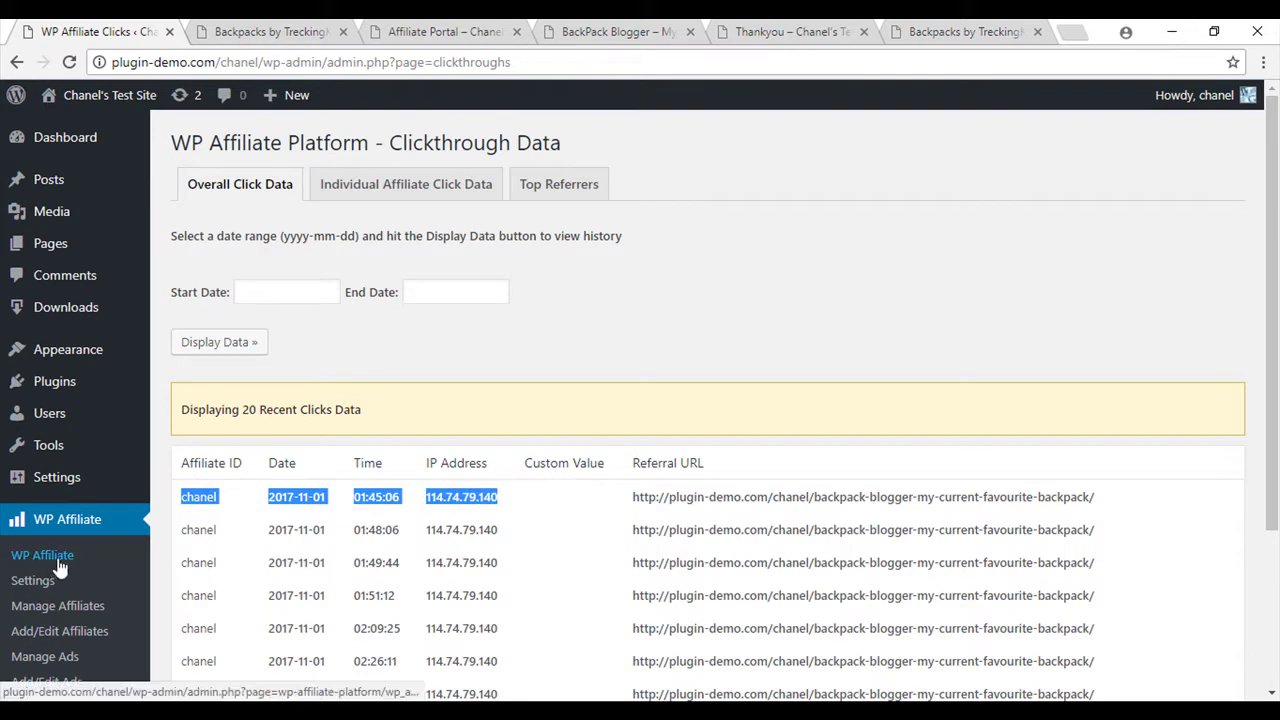
Examine the recorded sale in WP Affiliate's sales and commission data, including sale amount, commission, affiliate ID and buyer details.
scroll(60, 610, down, 2)
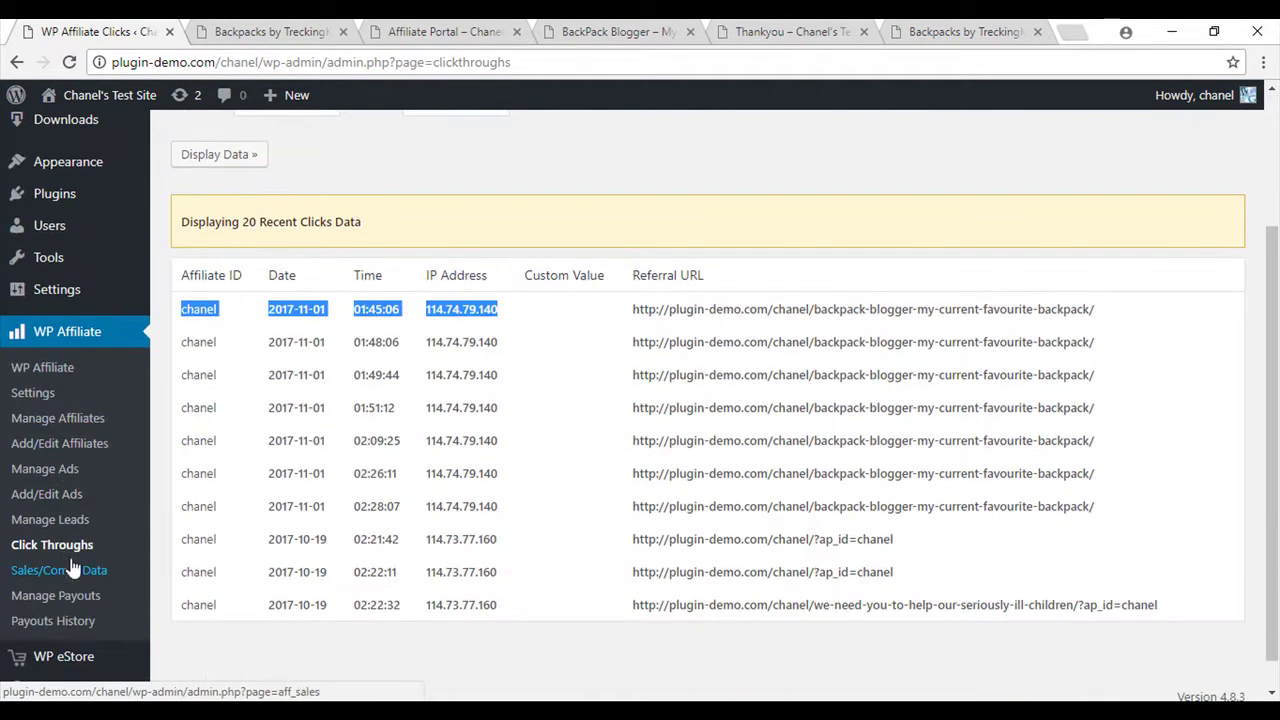
click(67, 565)
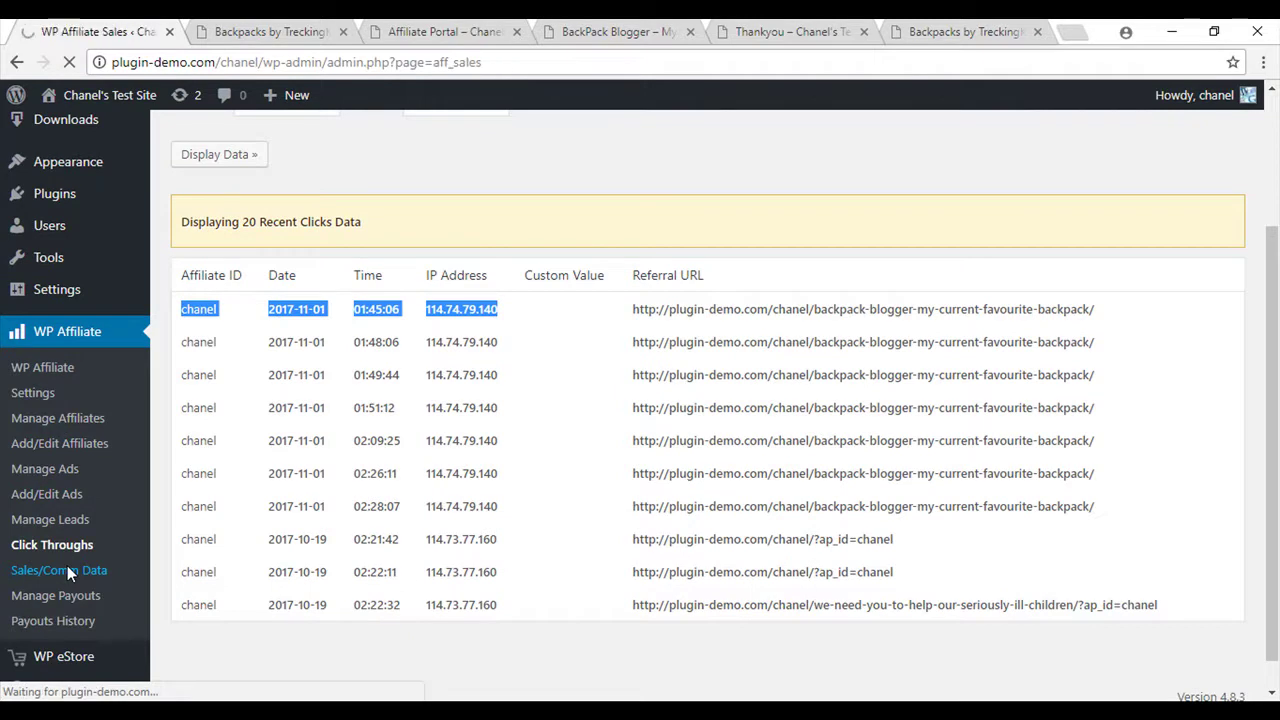
scroll(433, 613, down, 2)
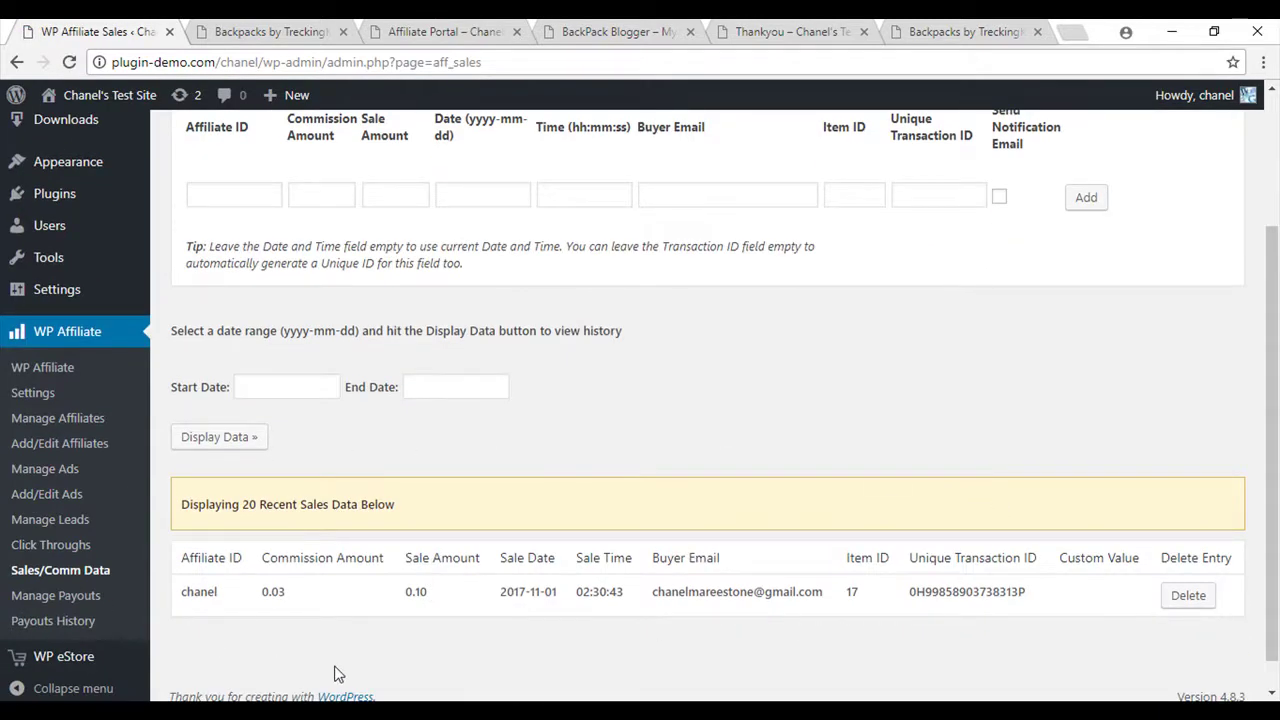
scroll(335, 675, down, 1)
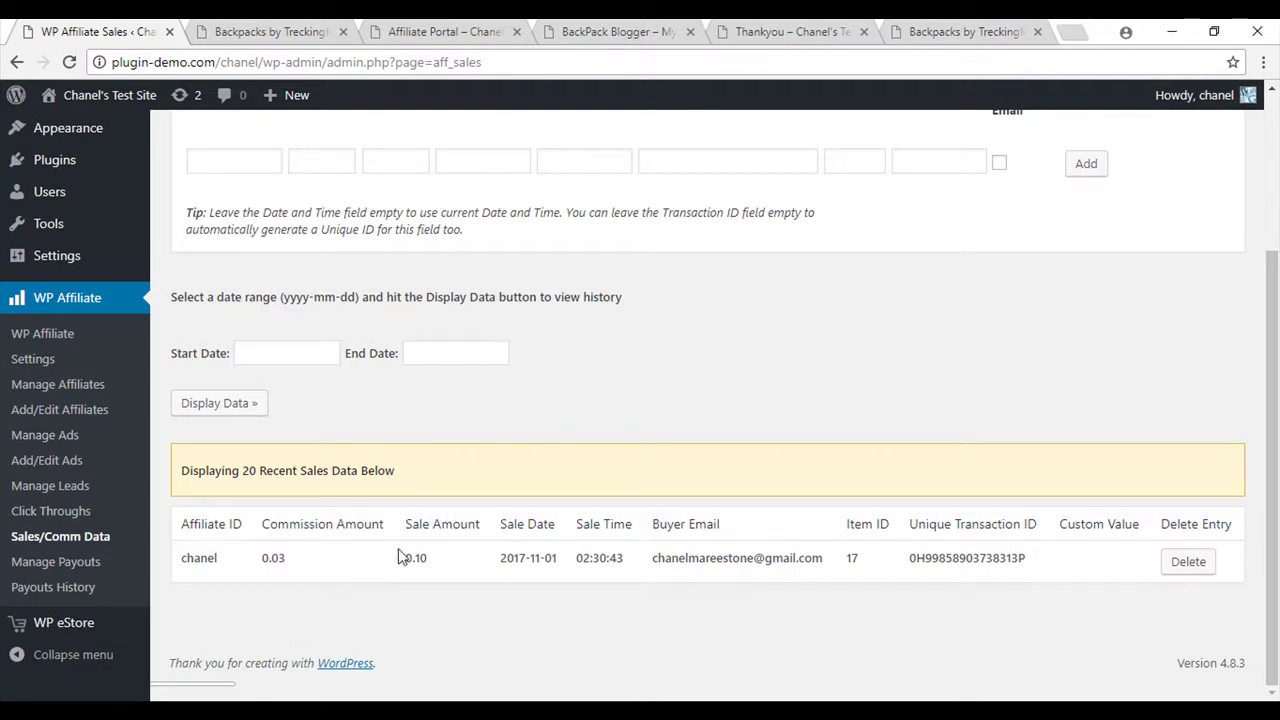
drag(398, 557, 429, 563)
drag(259, 558, 286, 565)
drag(180, 558, 224, 566)
drag(500, 557, 861, 562)
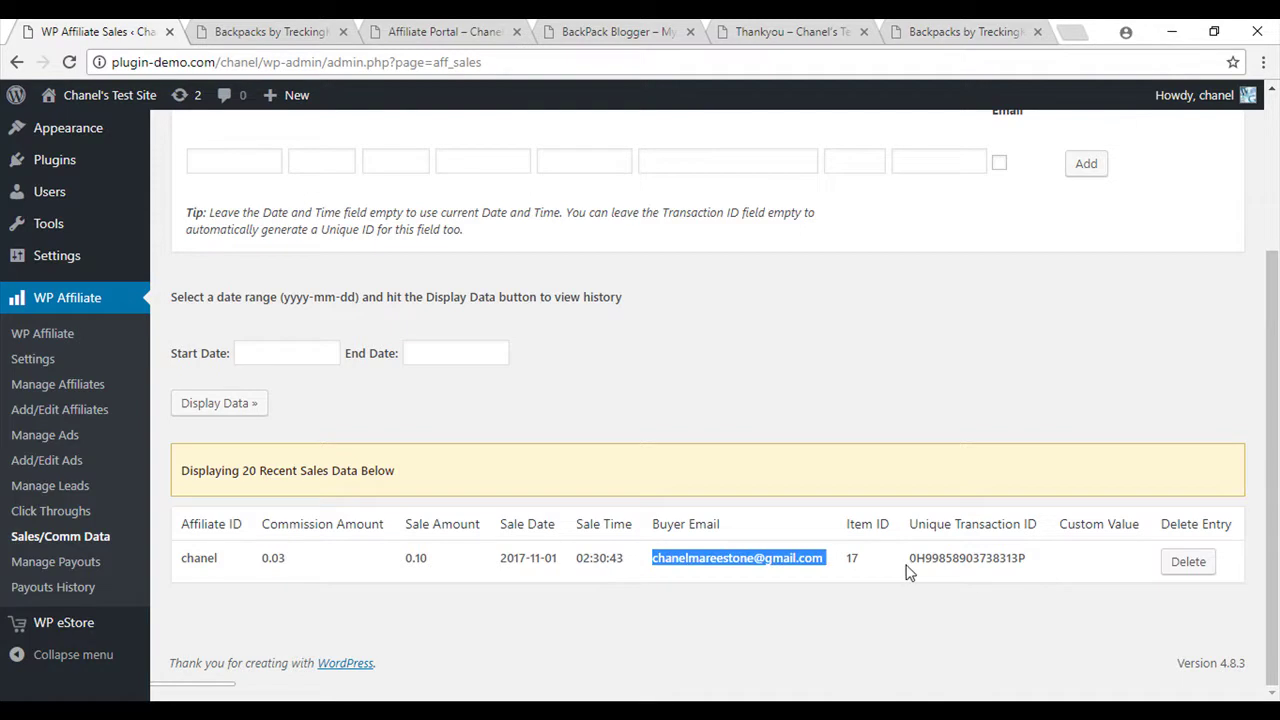
click(313, 607)
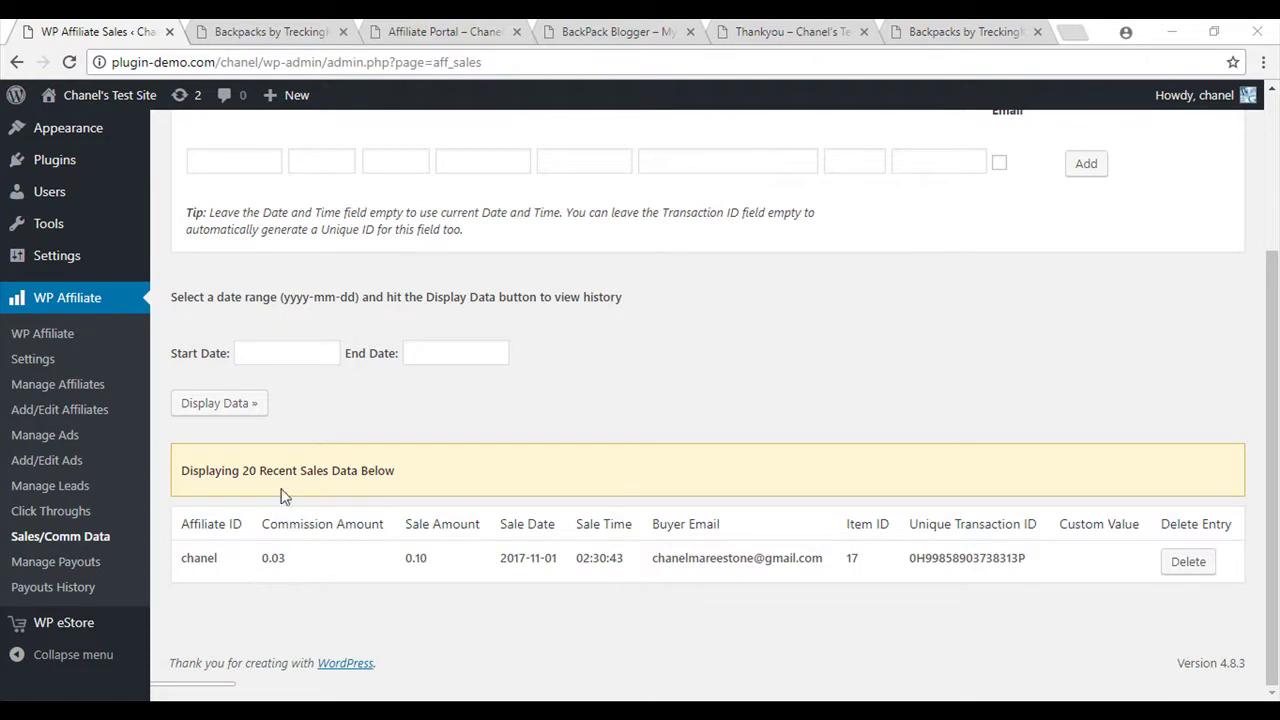
Review the referral sales in the Affiliate Portal and highlight the all-time total earnings.
click(420, 36)
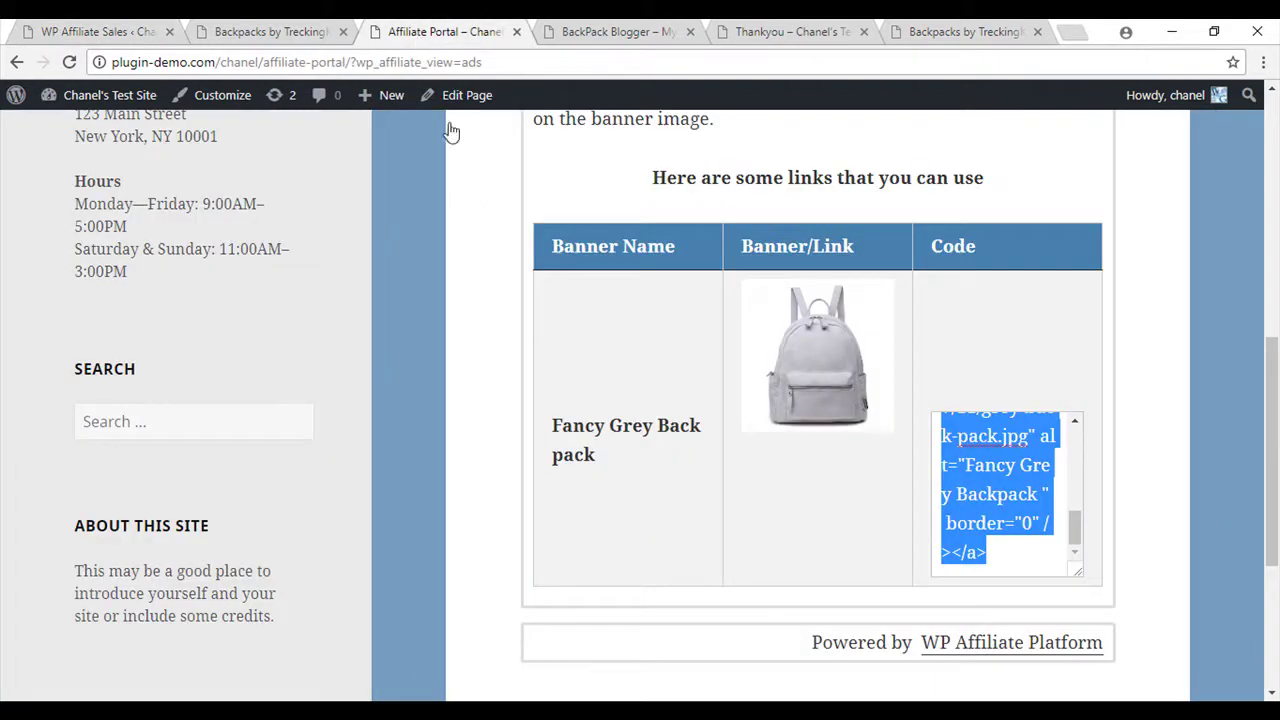
scroll(697, 409, up, 4)
scroll(705, 405, up, 3)
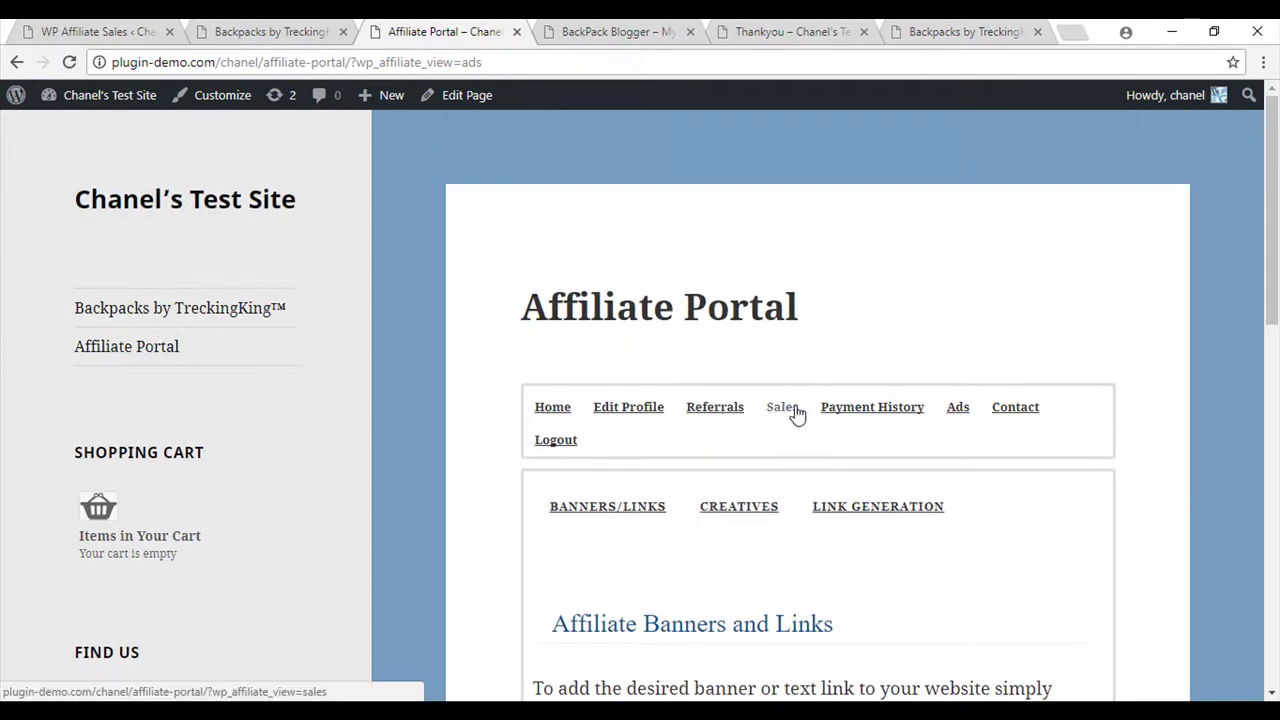
click(795, 412)
scroll(790, 420, down, 3)
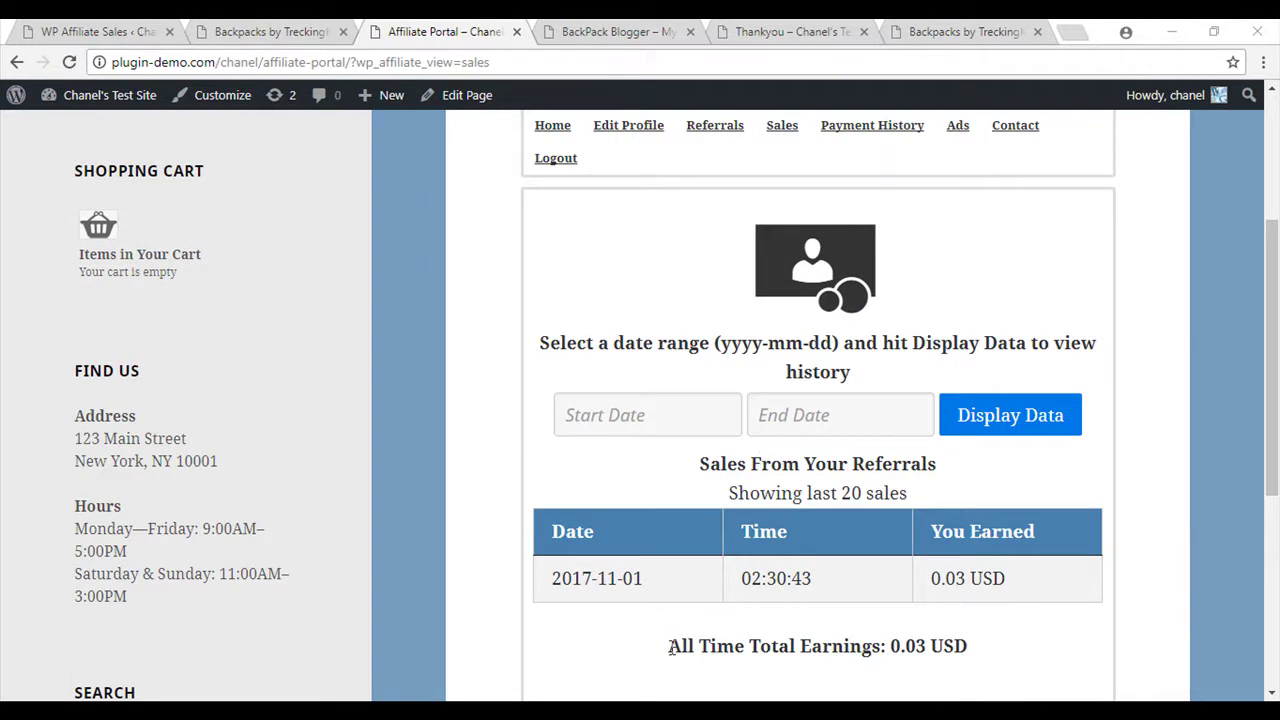
drag(669, 646, 988, 657)
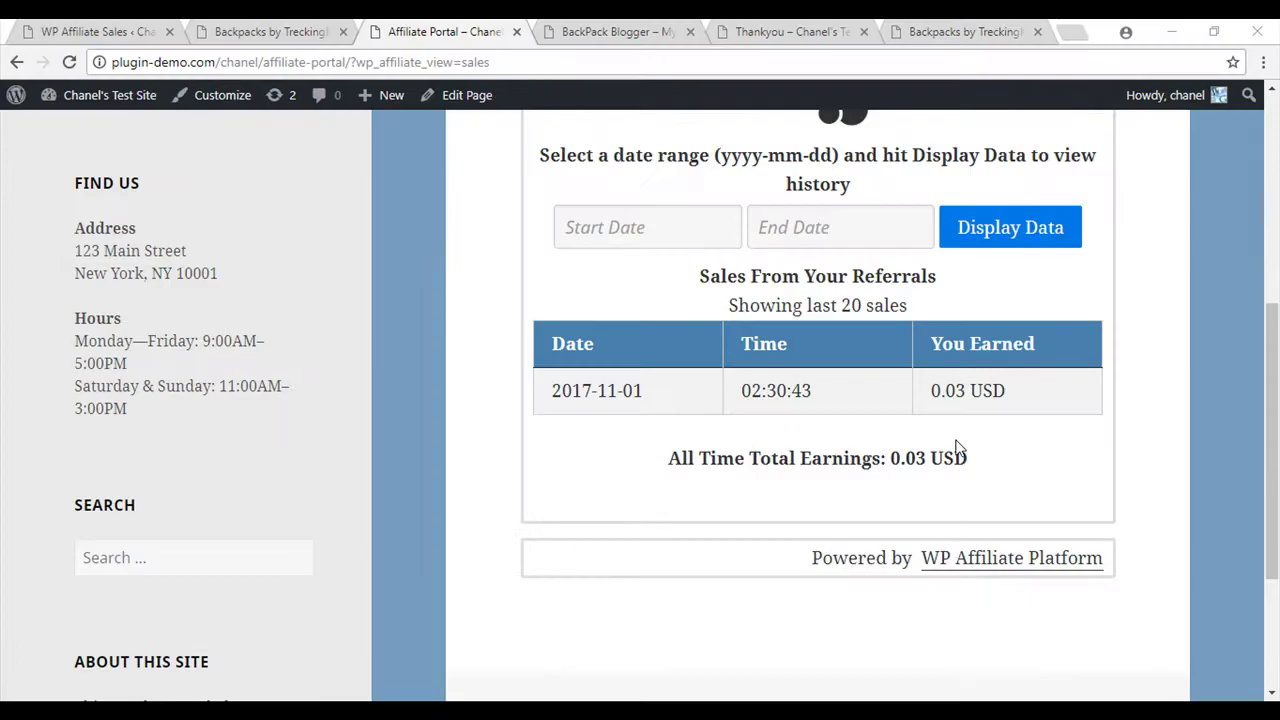
Check the Affiliate Portal's payment history and highlight the current outstanding payment amount.
scroll(958, 447, up, 4)
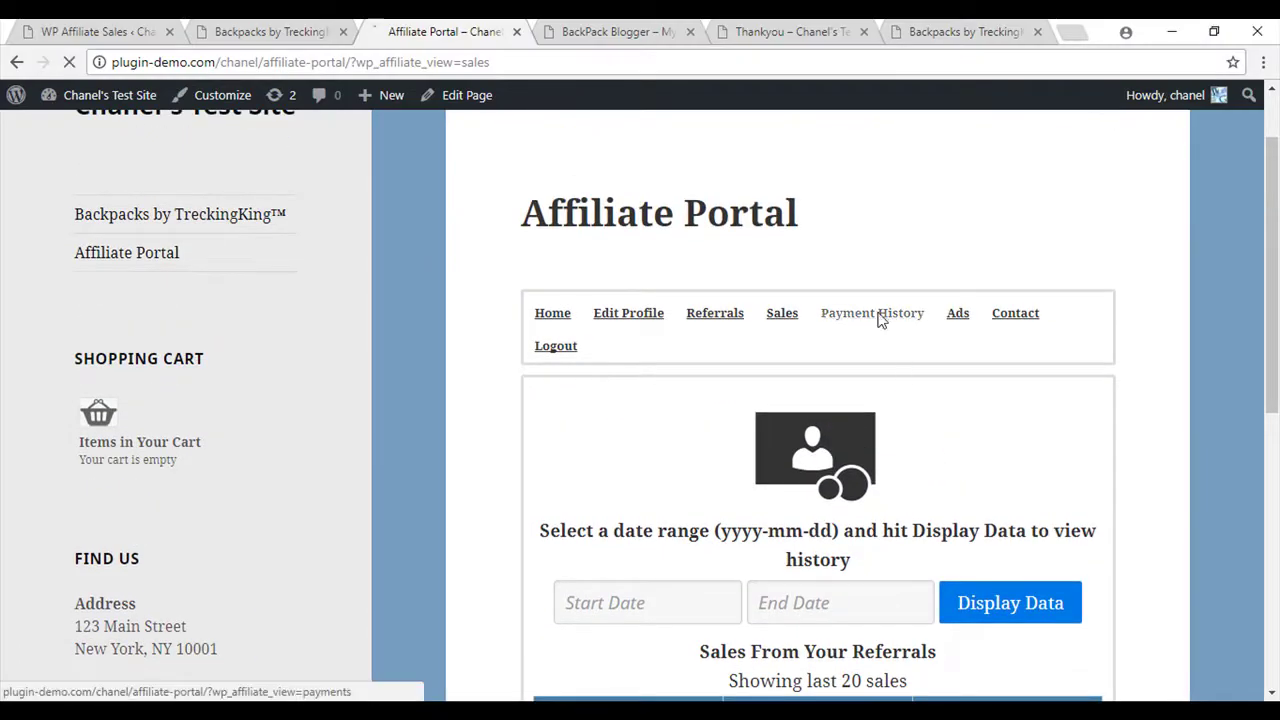
click(878, 318)
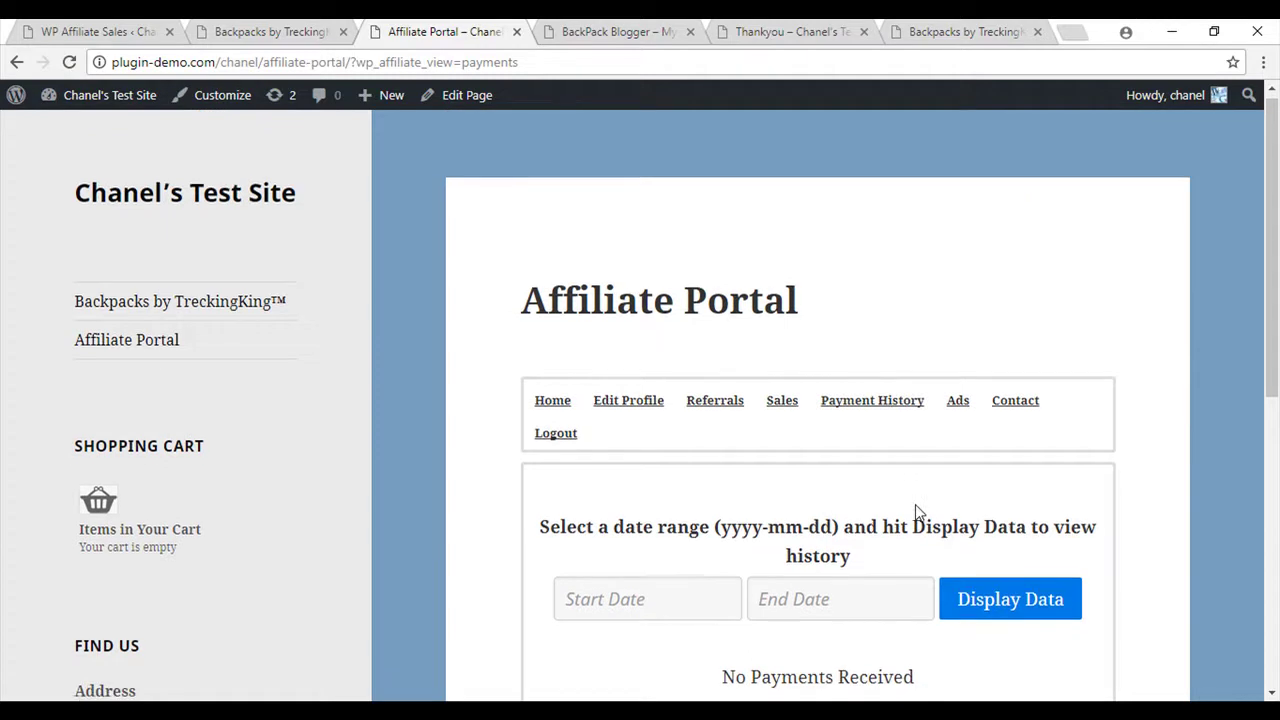
scroll(915, 510, down, 2)
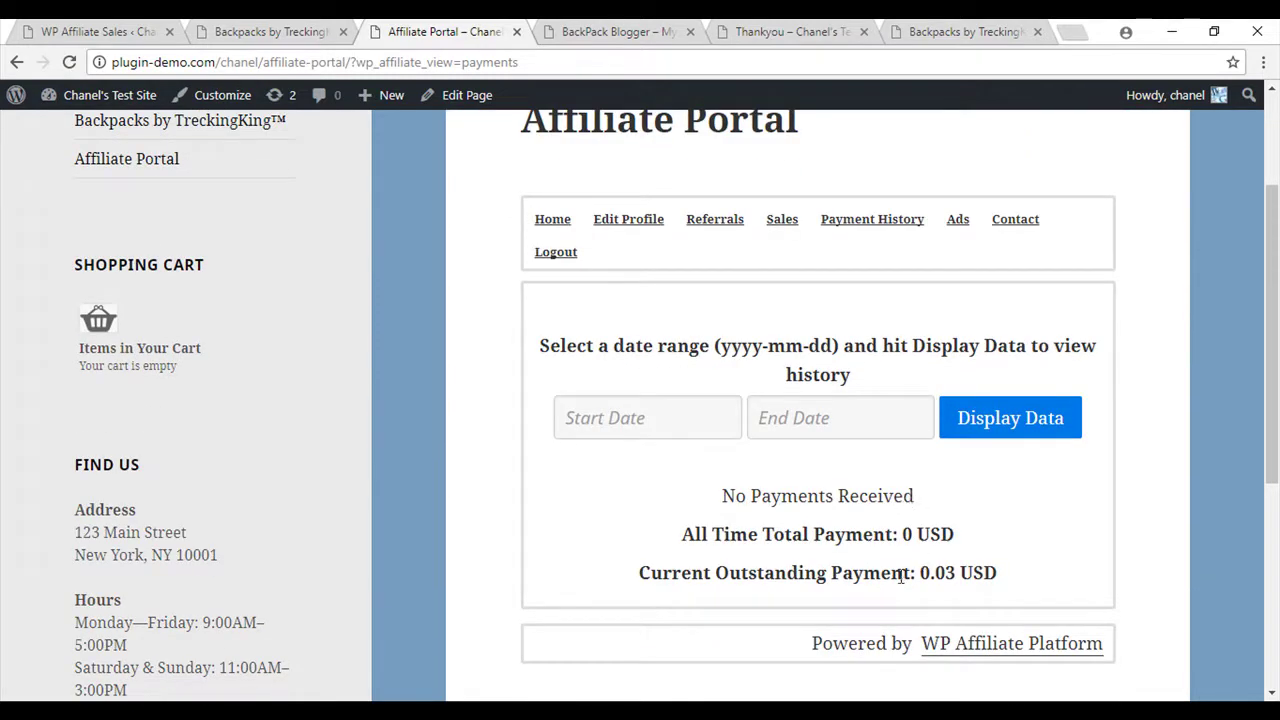
drag(922, 573, 993, 589)
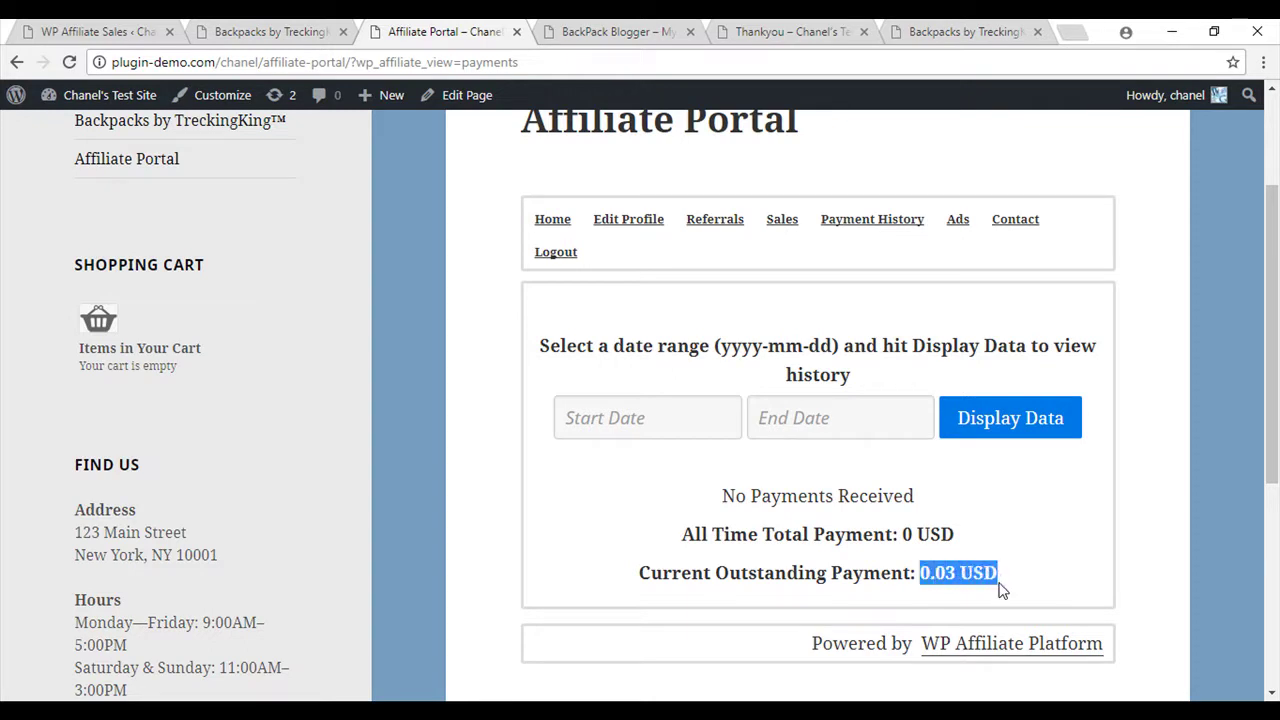